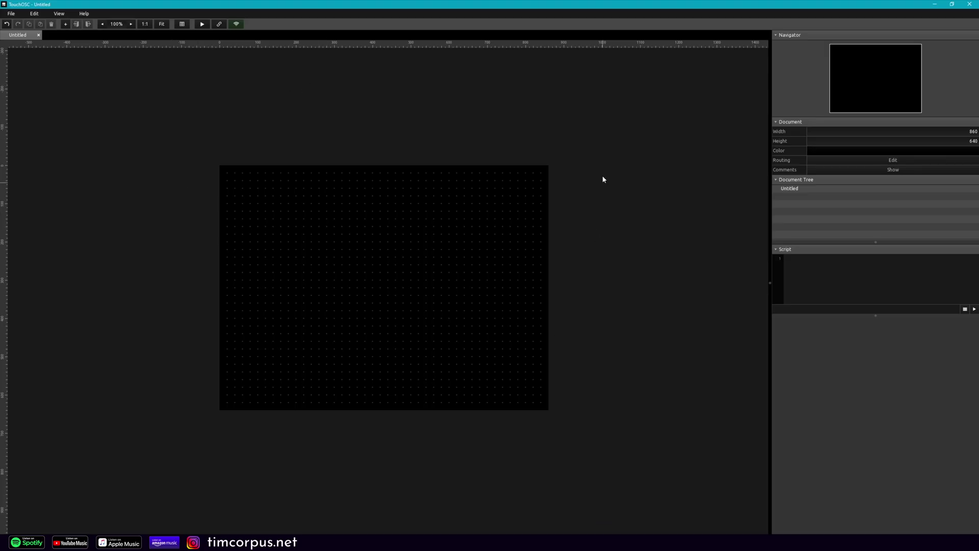
Step: Add a label (label1) to the TouchOSC layout at X 18, Y 20, sized 162 × 54
right_click(250, 193)
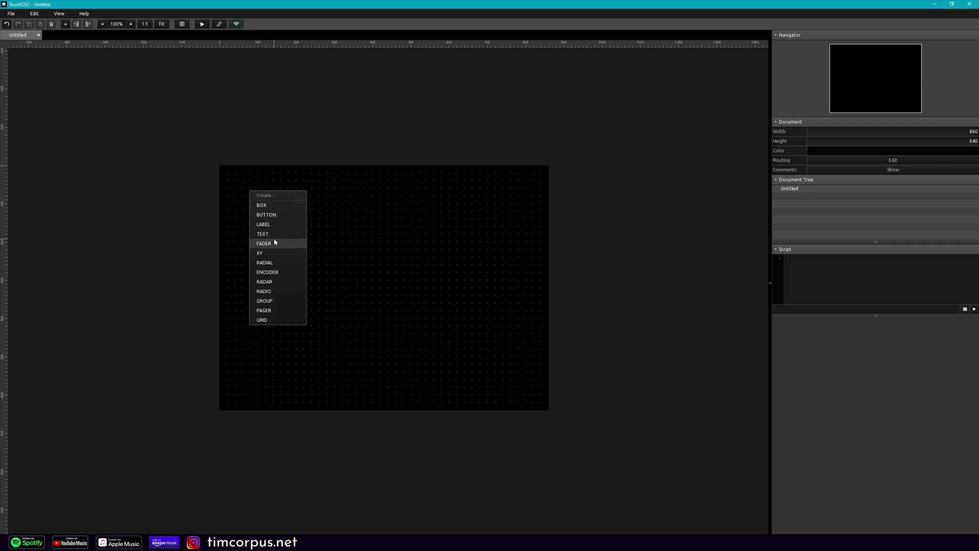
click(263, 224)
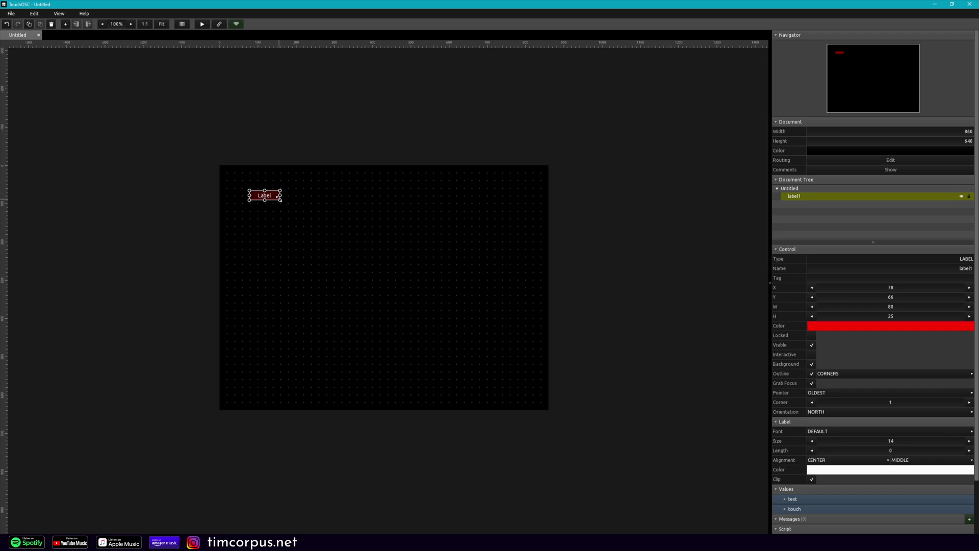
mouse_move(280, 200)
mouse_down()
mouse_move(311, 212)
mouse_move(270, 189)
mouse_up()
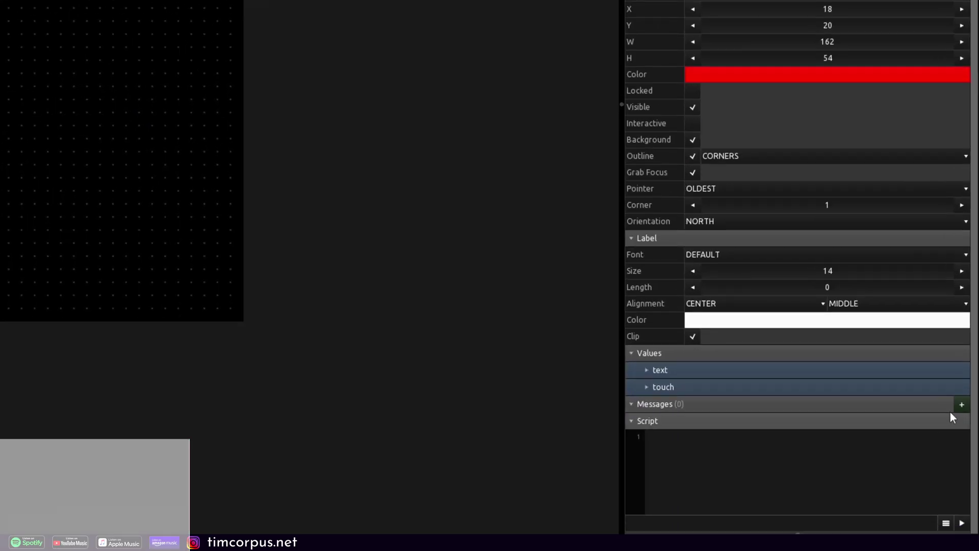
Step: Add an OSC message to the label, replacing the name address part with the constant /locator
click(969, 518)
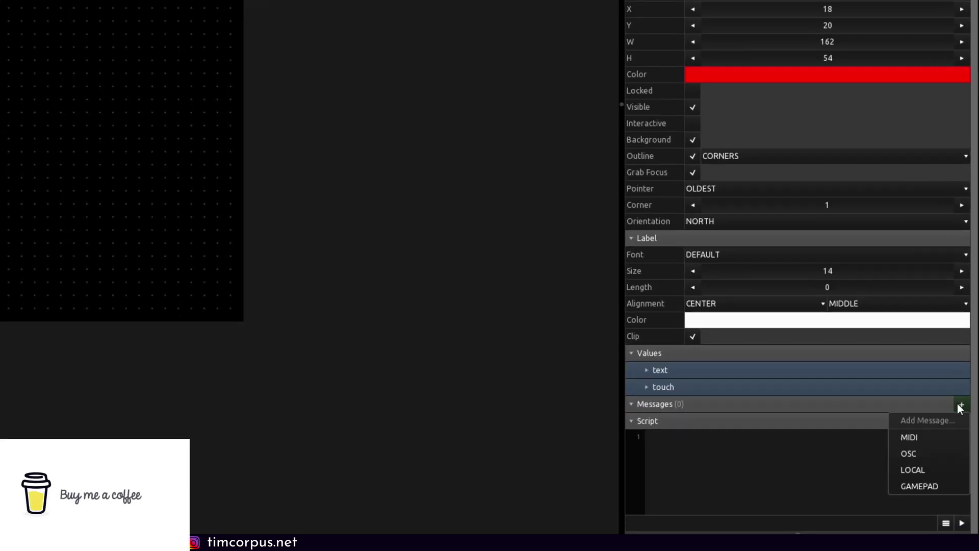
click(929, 455)
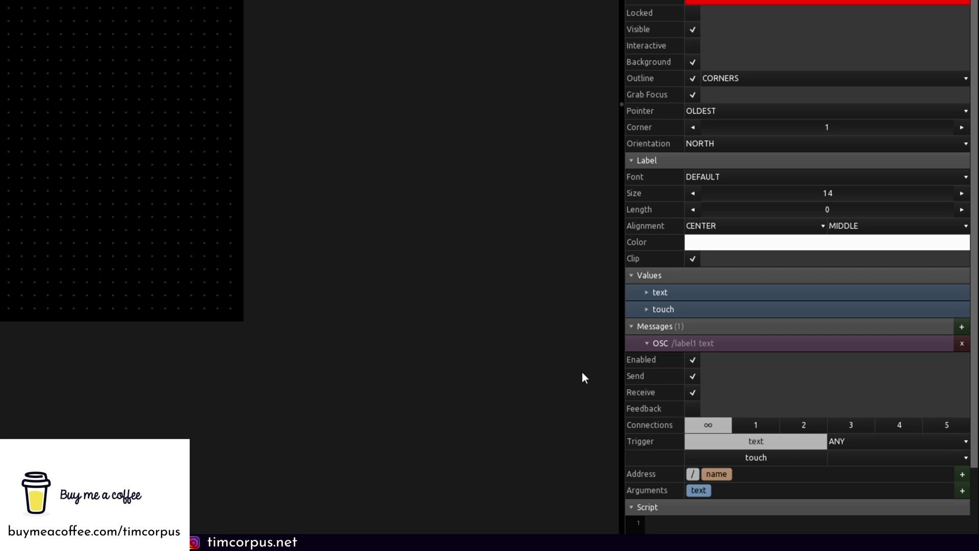
click(723, 473)
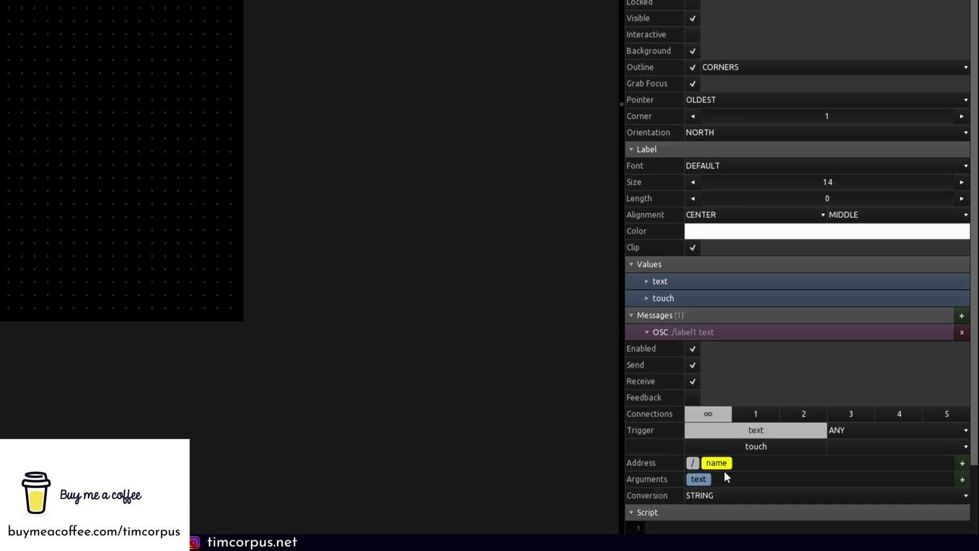
key(Delete)
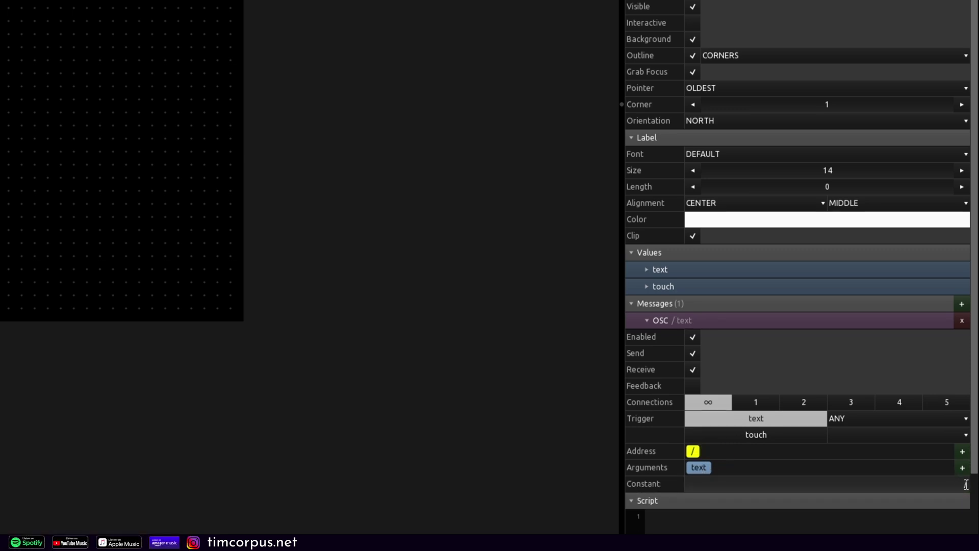
click(966, 483)
text(/)
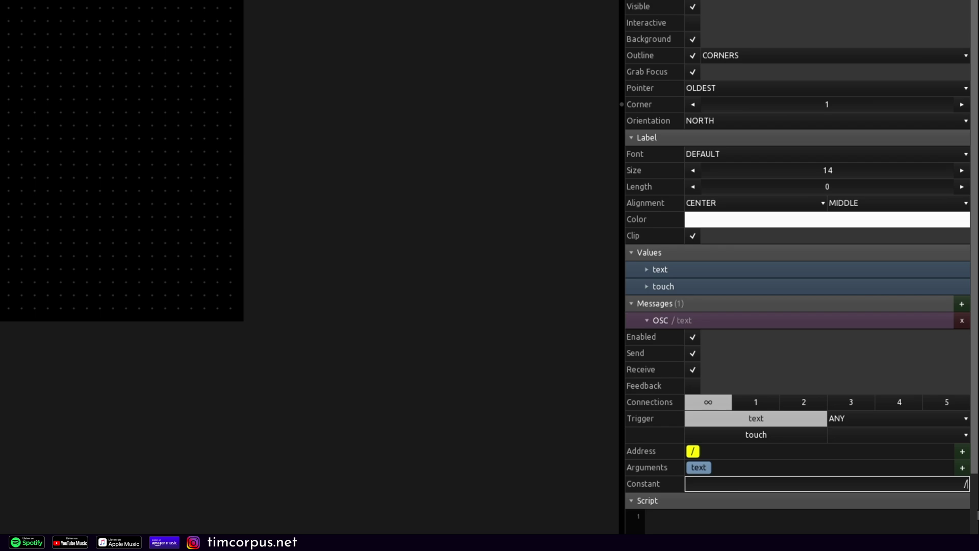
text(locator)
key(Return)
click(474, 168)
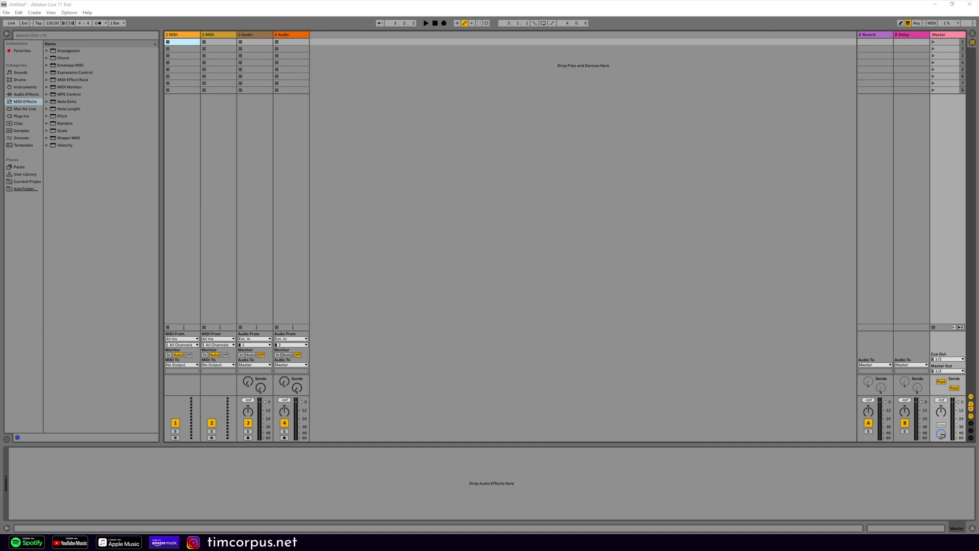
Step: Put TouchOSC_Locator on the Master track, targeting IP 192.168.0.138 and port 3333
drag(845, 288, 956, 275)
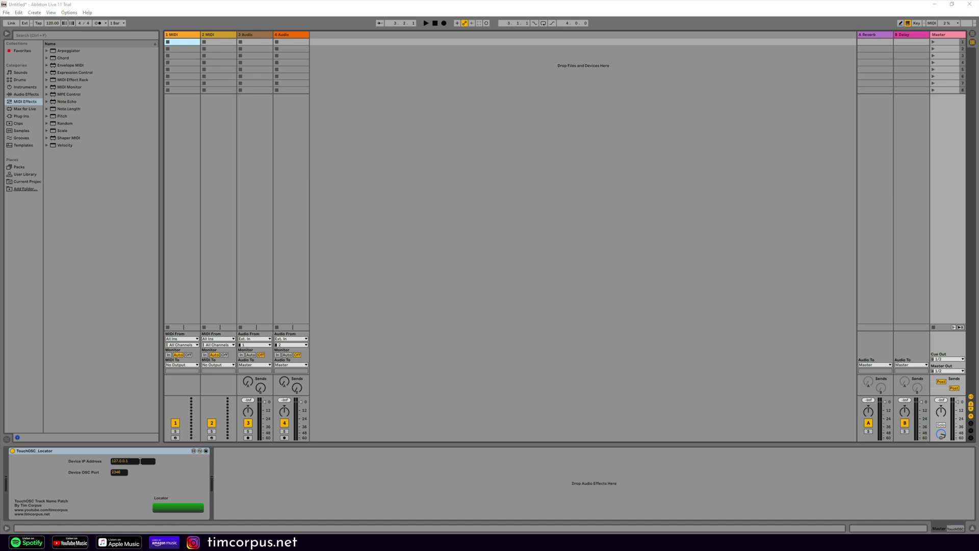
click(108, 461)
drag(131, 461, 102, 464)
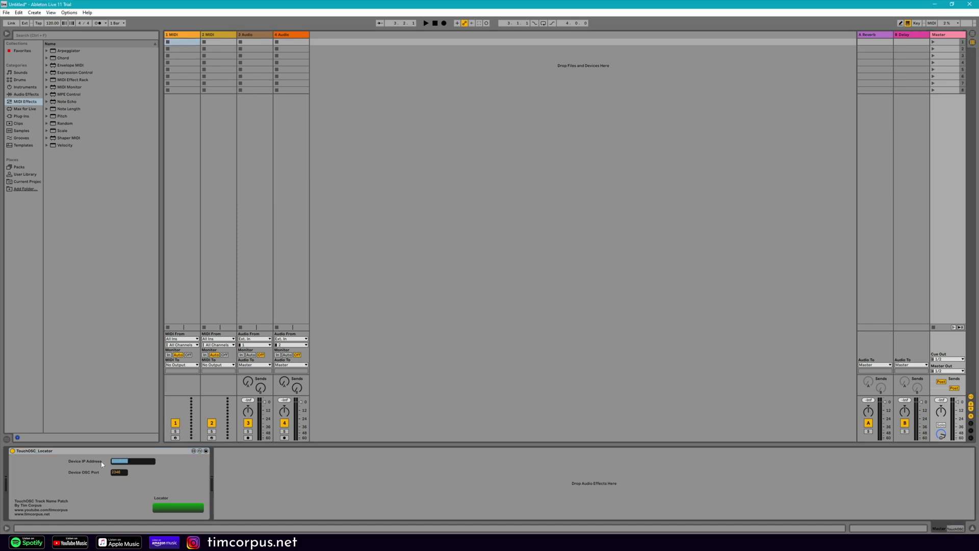
text(192.168.0.138)
drag(126, 473, 108, 472)
text(3333)
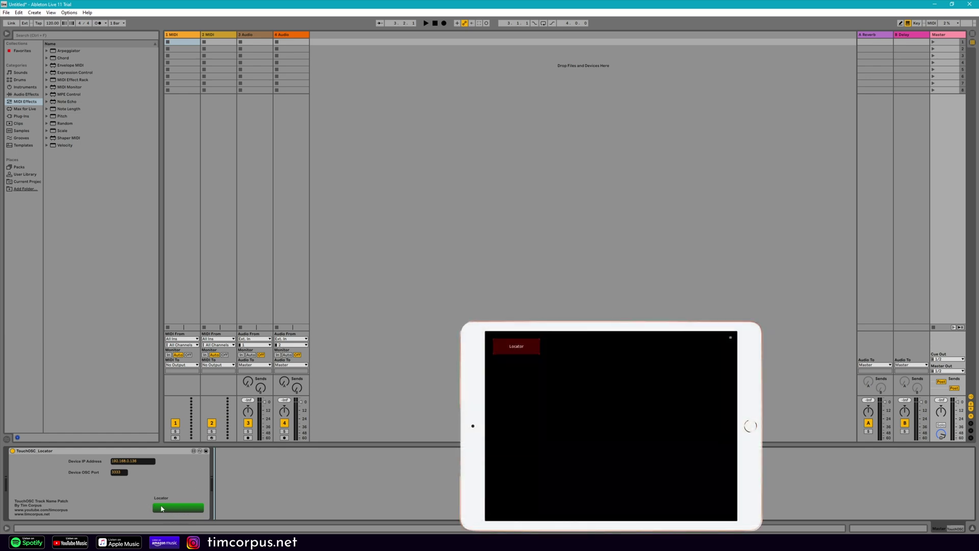
Step: Open the device patch maximized in patching view, then open the wjl.cue_point_detector subpatcher
click(193, 451)
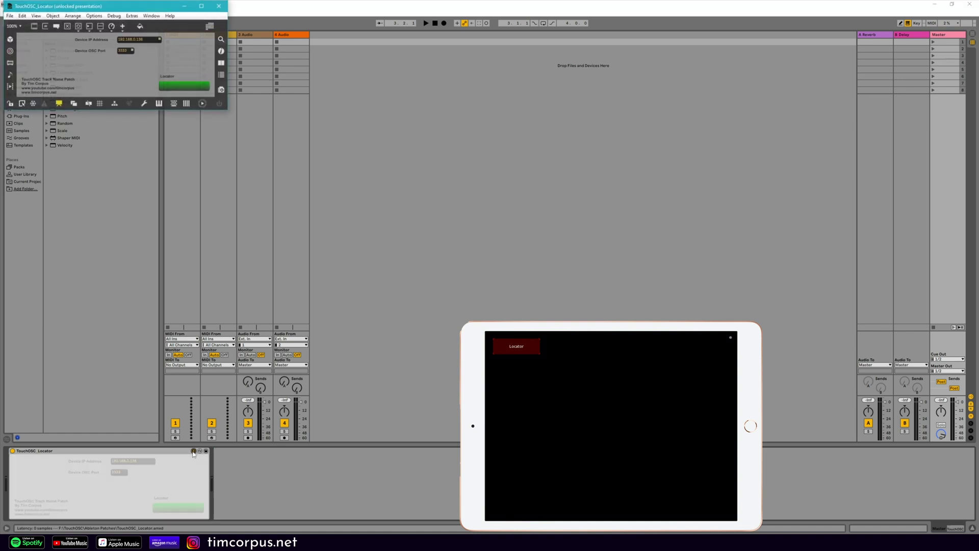
click(202, 6)
click(59, 528)
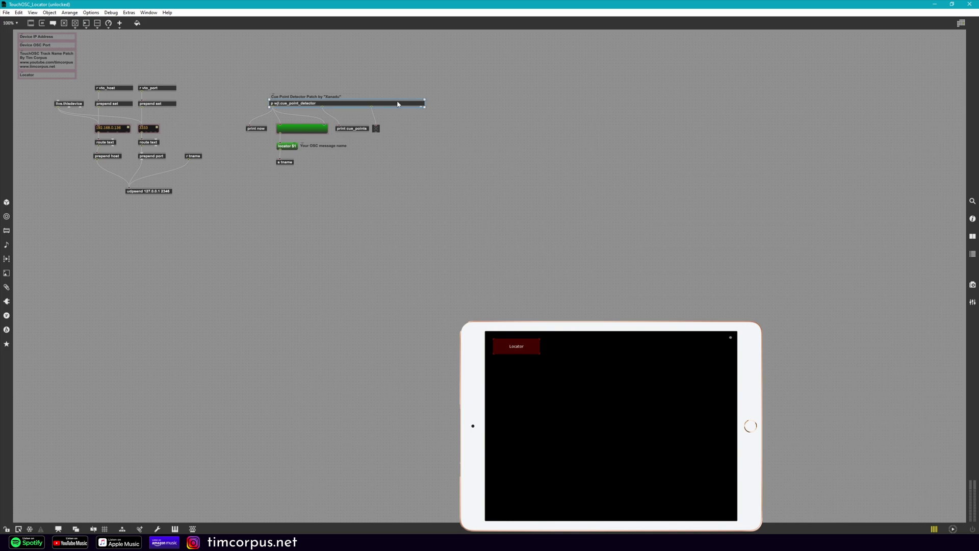
right_click(267, 105)
click(291, 142)
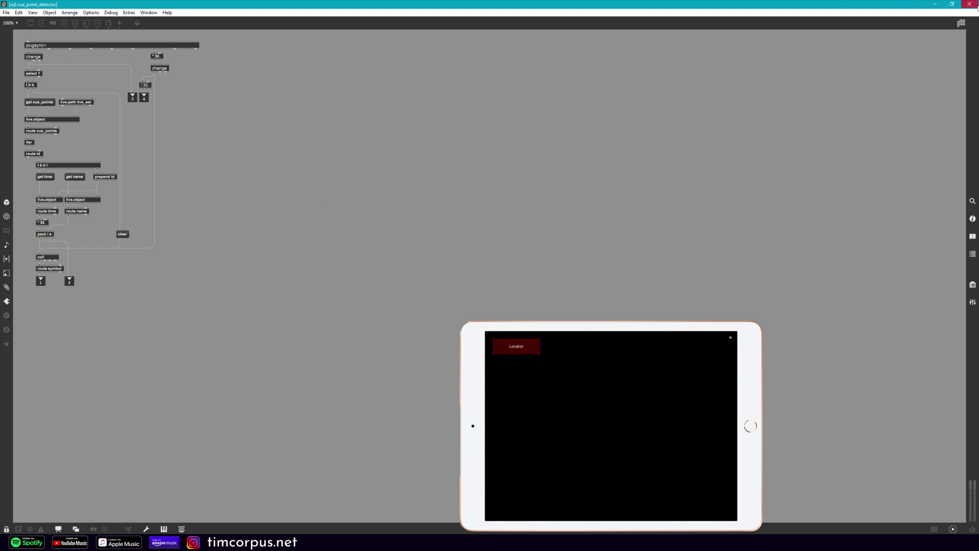
Step: Close the cue point detector subpatcher window
click(970, 4)
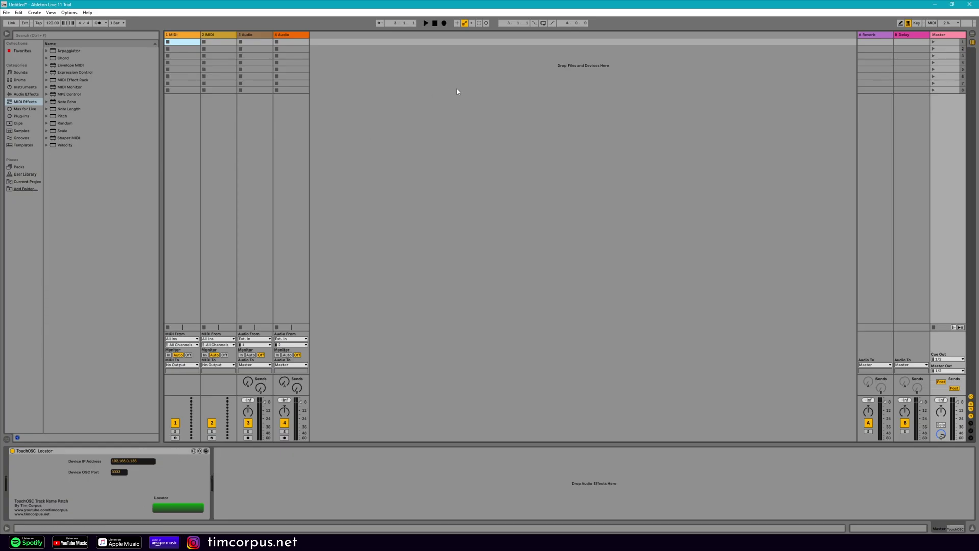
Step: Switch to the Arrangement view, zoom in near the song start, and test playback from bar 2
click(972, 34)
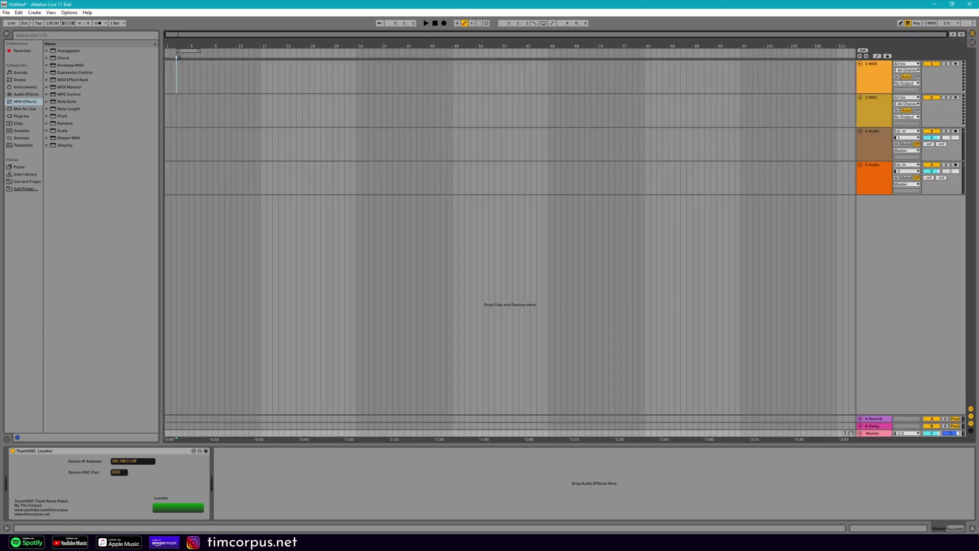
drag(177, 56, 178, 66)
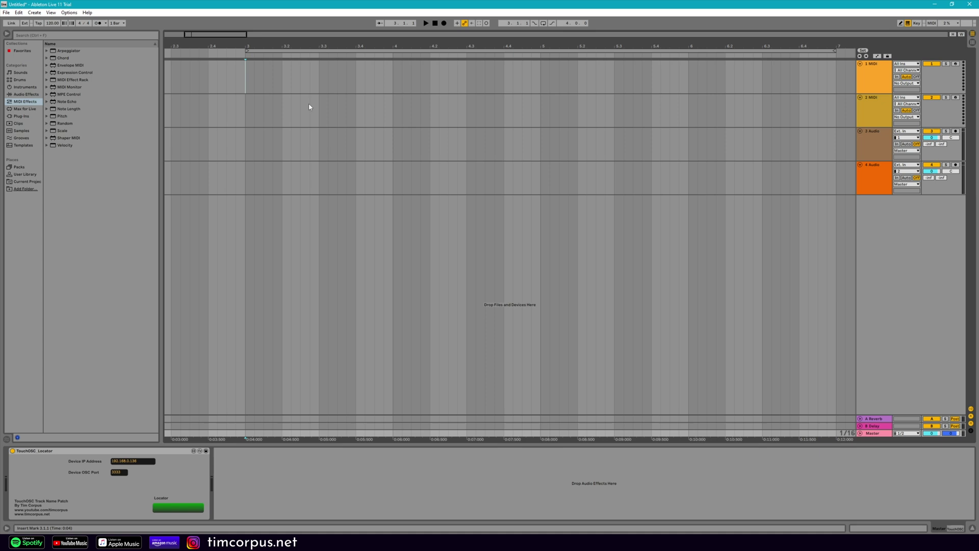
scroll(309, 107, left, 5)
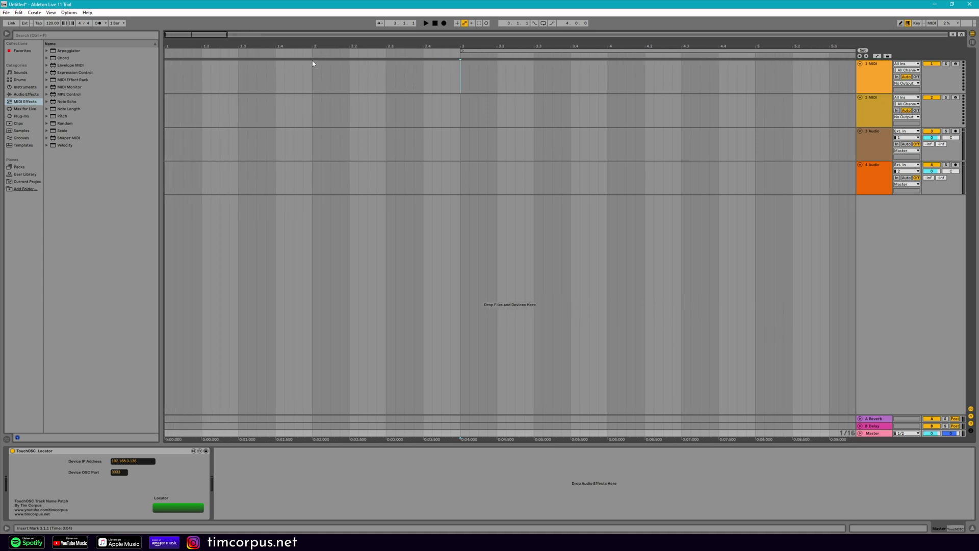
click(314, 50)
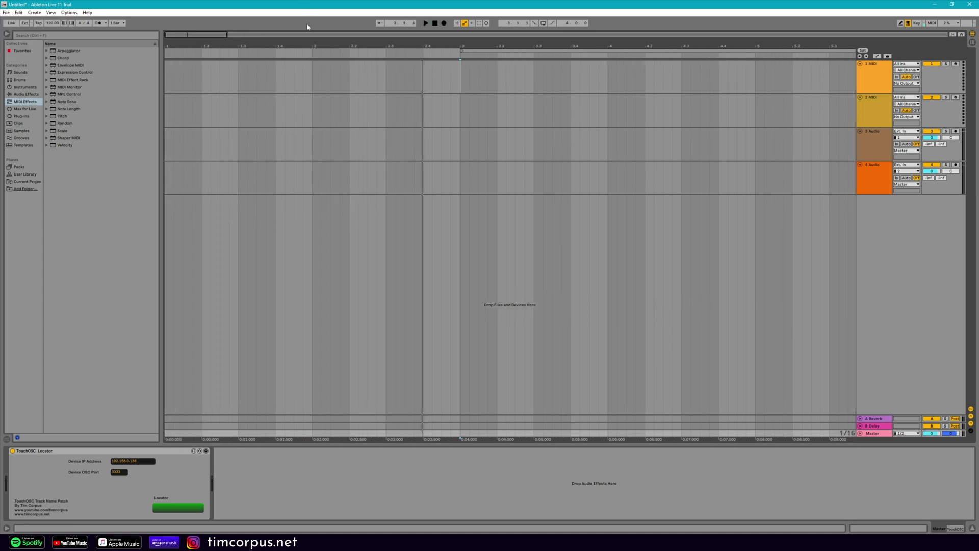
click(196, 53)
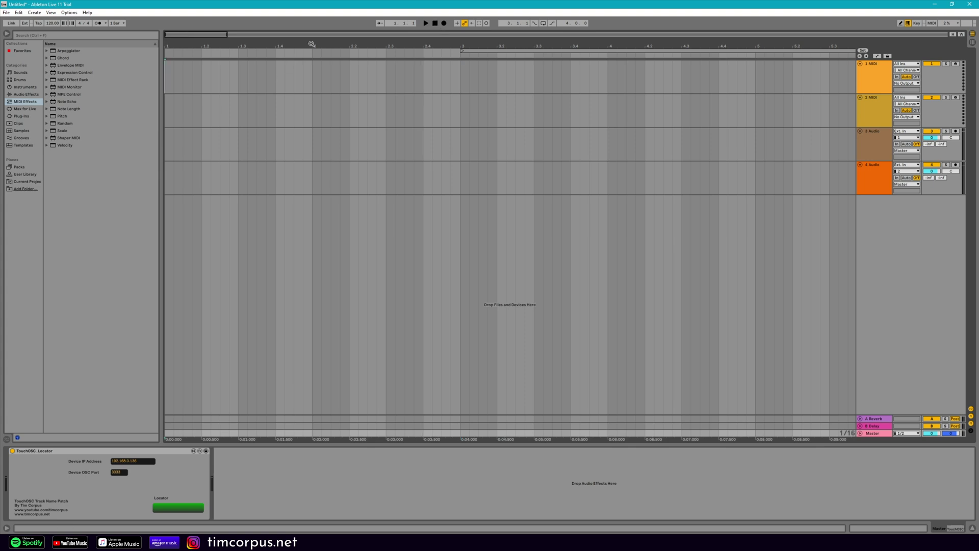
Step: Add a locator at bar 2 named Test 1
click(312, 72)
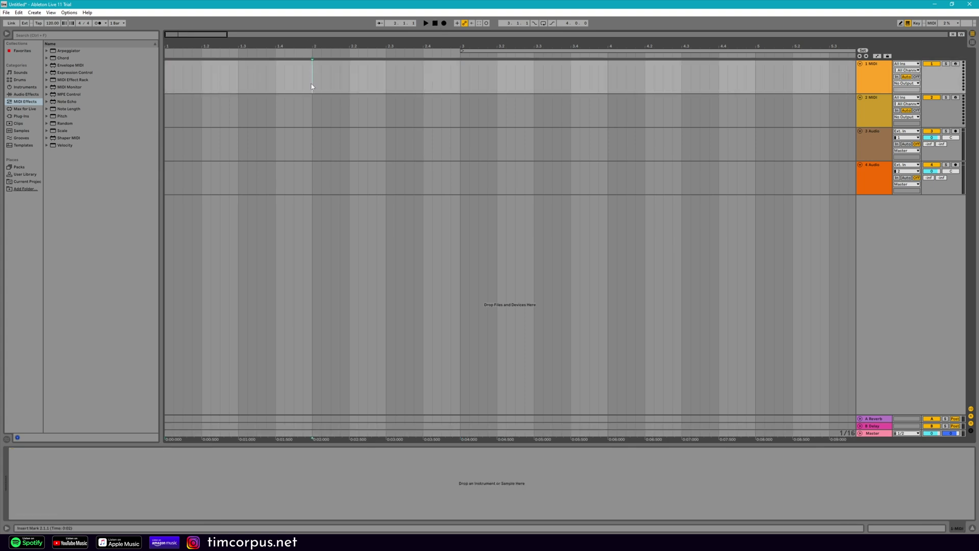
right_click(313, 82)
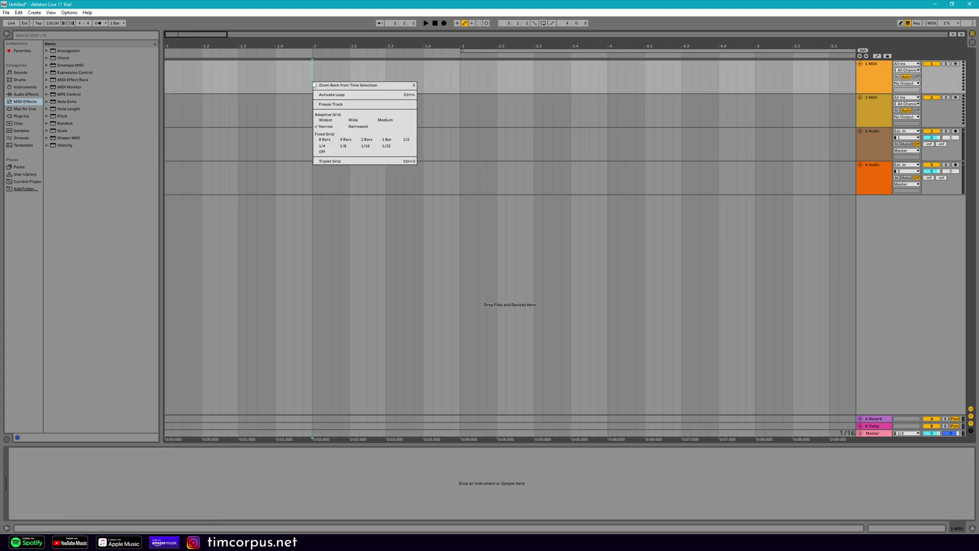
click(315, 47)
right_click(315, 55)
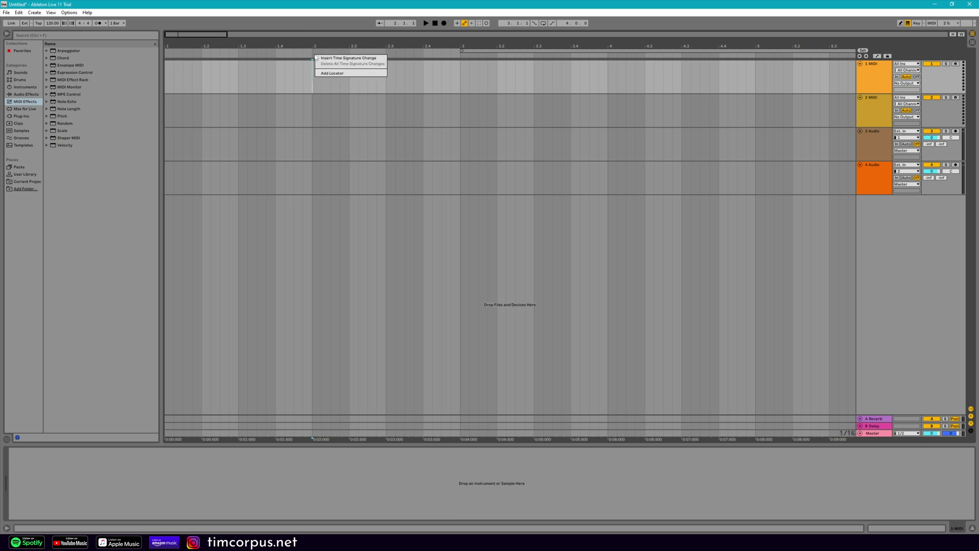
click(328, 73)
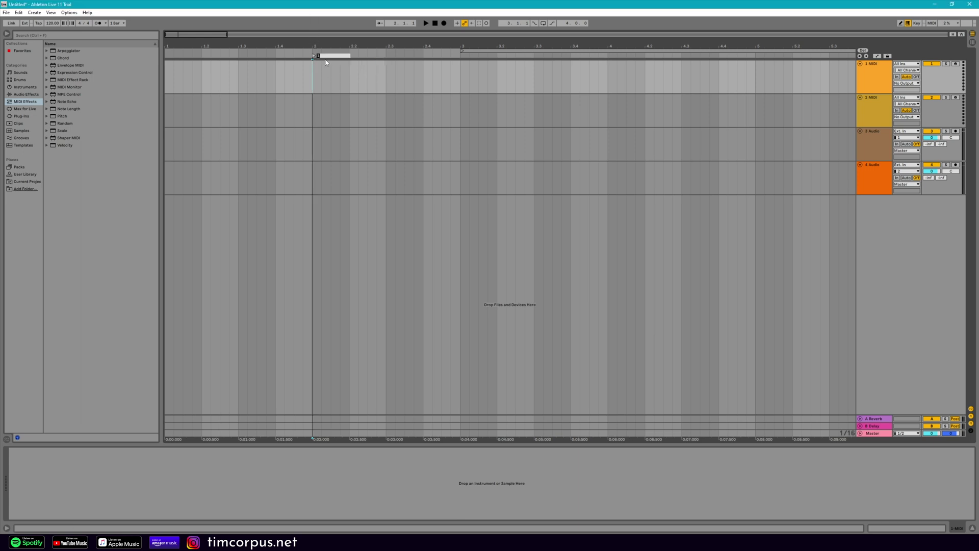
text(Test 1)
click(461, 46)
Step: Add locators named Test 2 at bar 3 and Winter at bar 4
right_click(461, 53)
click(483, 63)
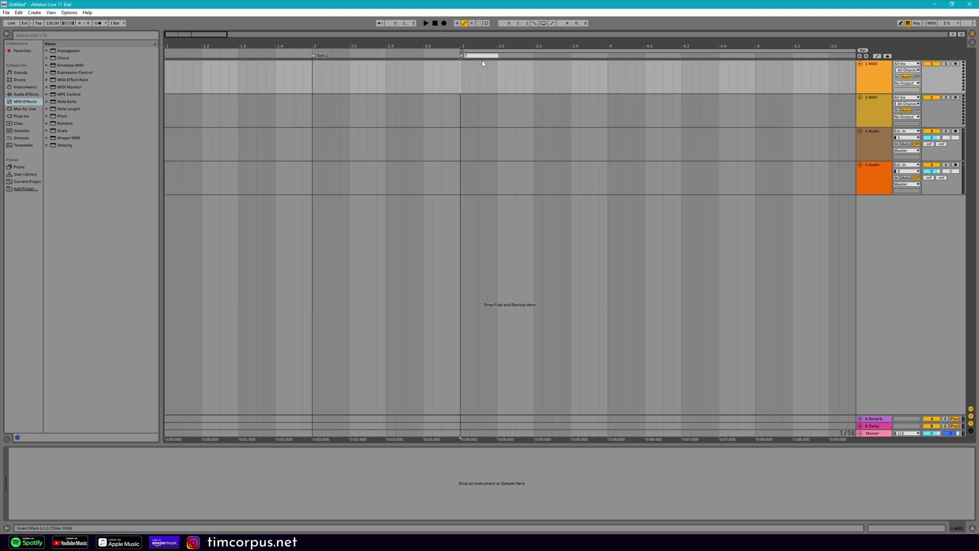
click(524, 111)
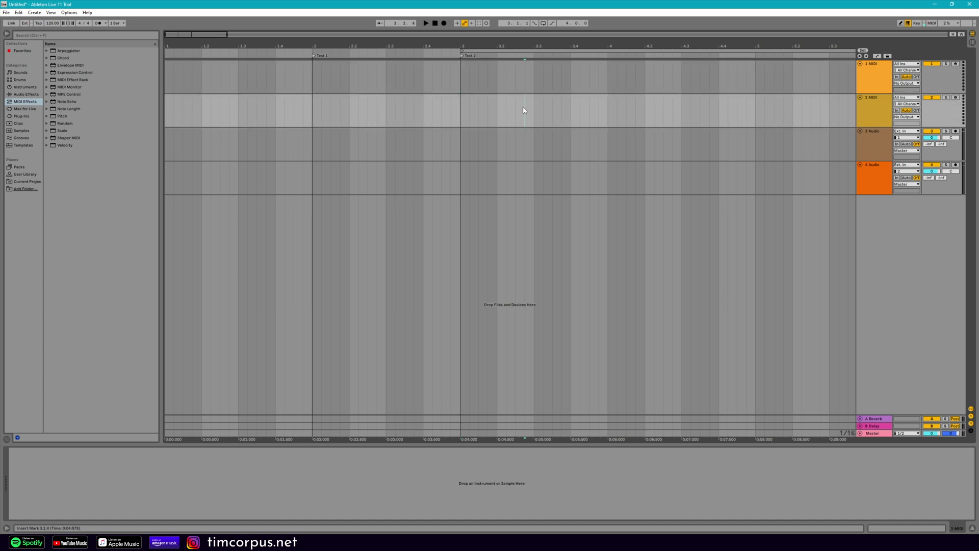
click(607, 74)
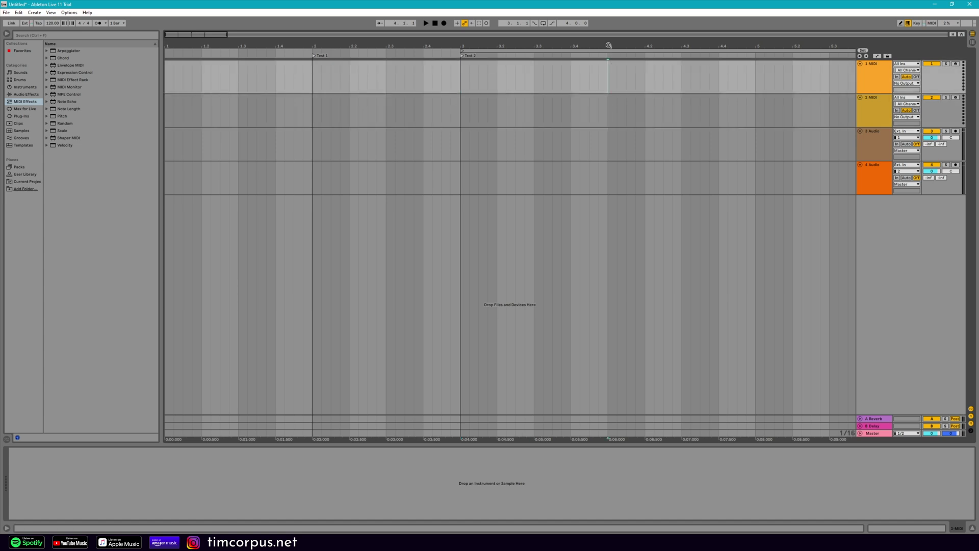
right_click(608, 53)
click(614, 76)
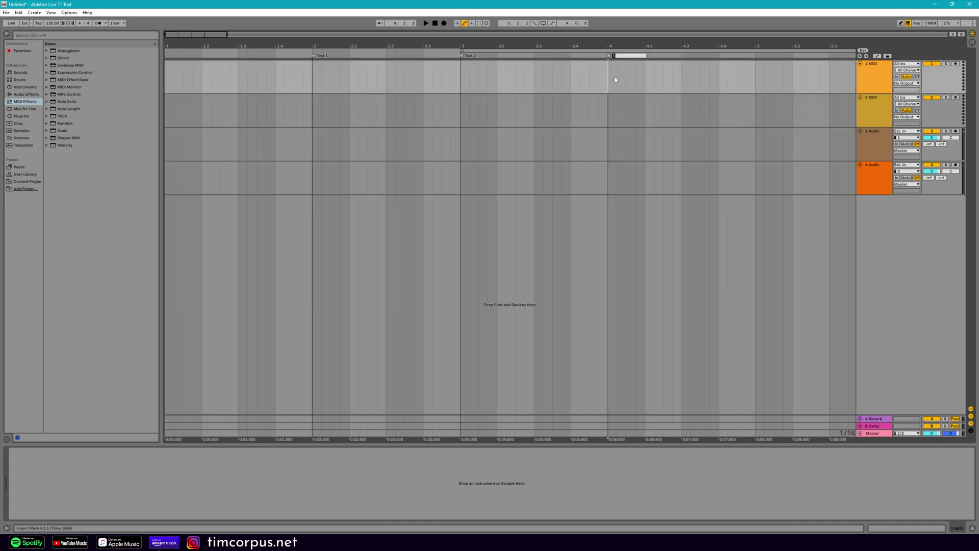
text(Winter)
key(Return)
Step: Add locators named Be Sure to Like And at bar 5 and Subscribe at bar 6
click(756, 72)
right_click(757, 53)
click(756, 57)
right_click(757, 57)
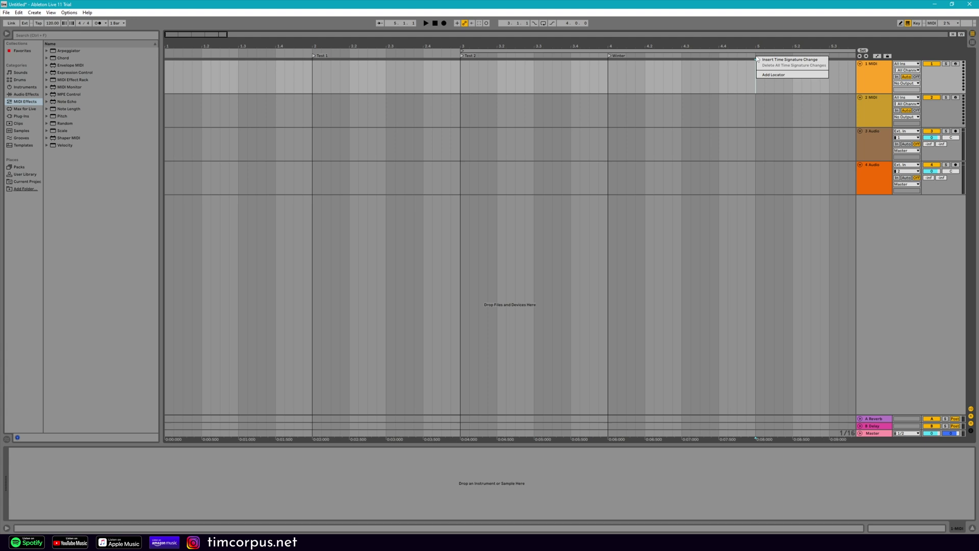
click(768, 75)
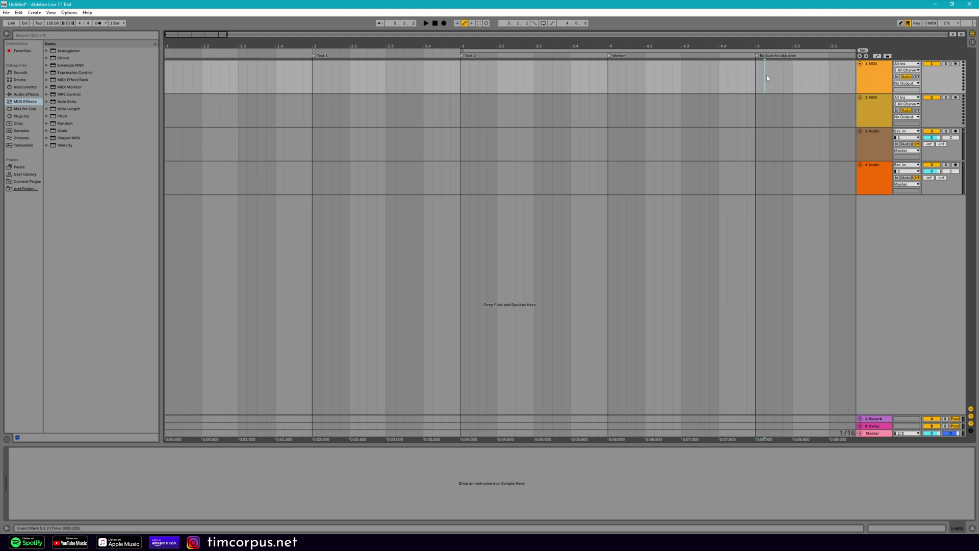
key(Right)
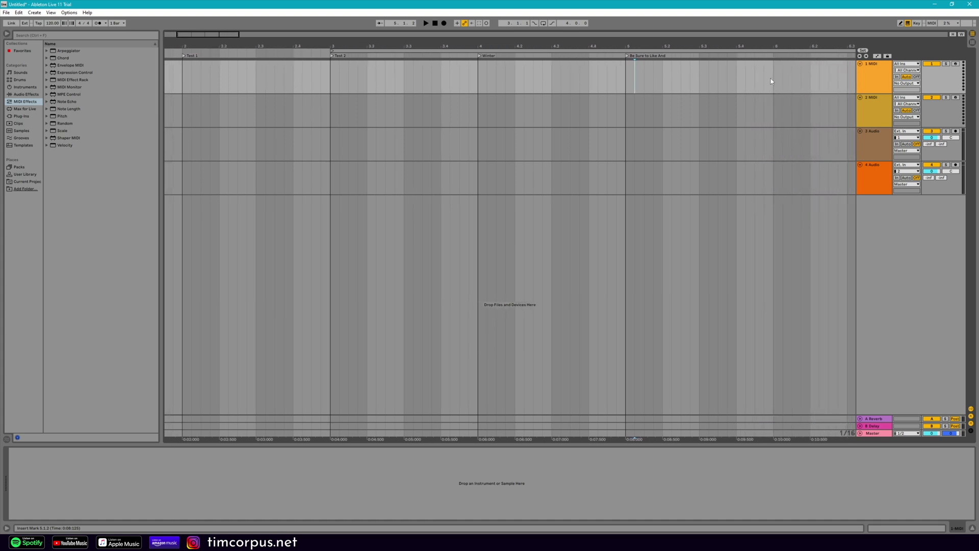
click(772, 81)
right_click(773, 54)
click(780, 76)
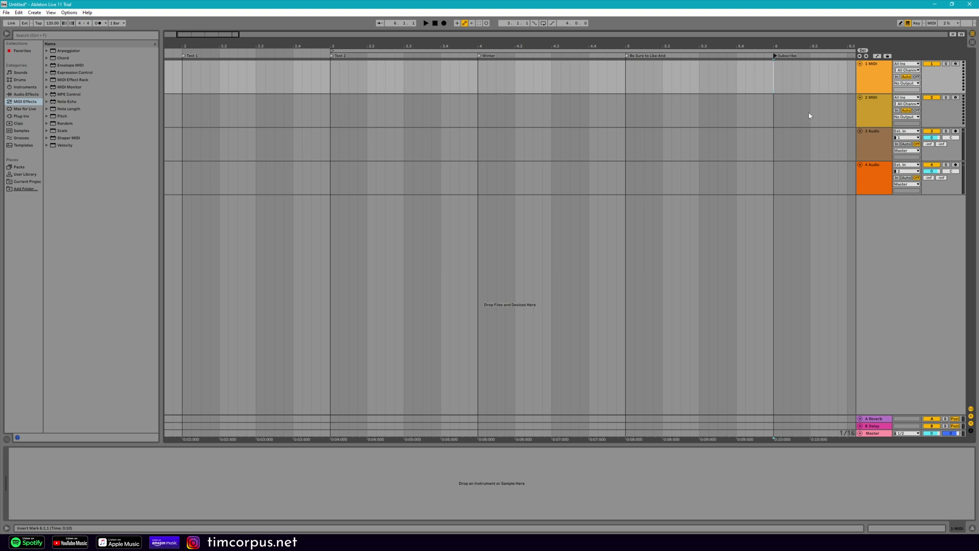
Step: Play the arrangement from 1.1.1, then from bar 3, so the iPad label shows locator names like Winter
scroll(809, 116, left, 3)
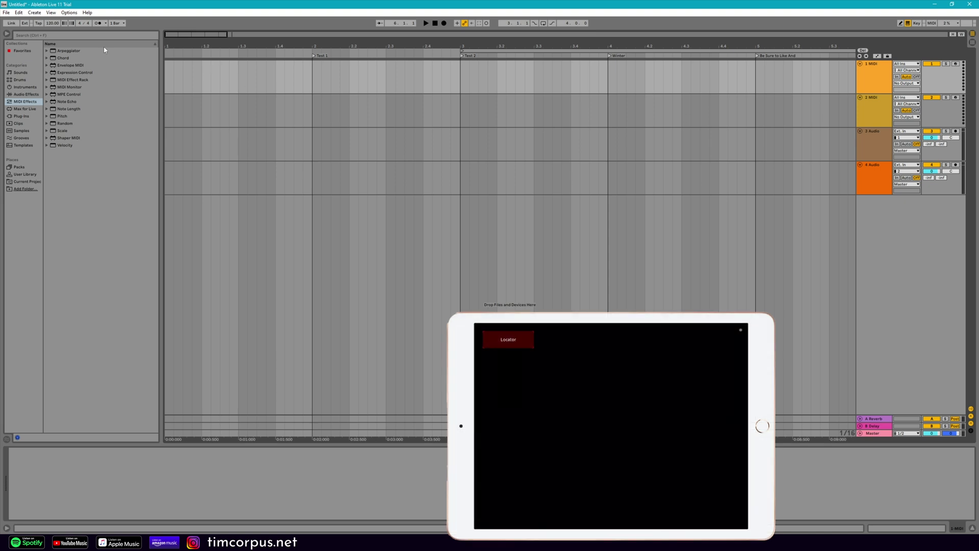
click(435, 24)
click(426, 24)
click(534, 56)
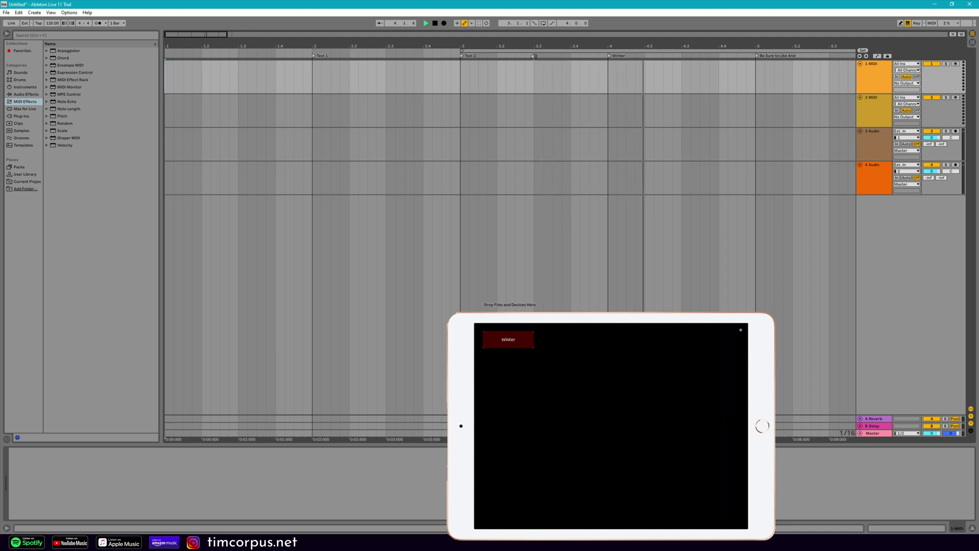